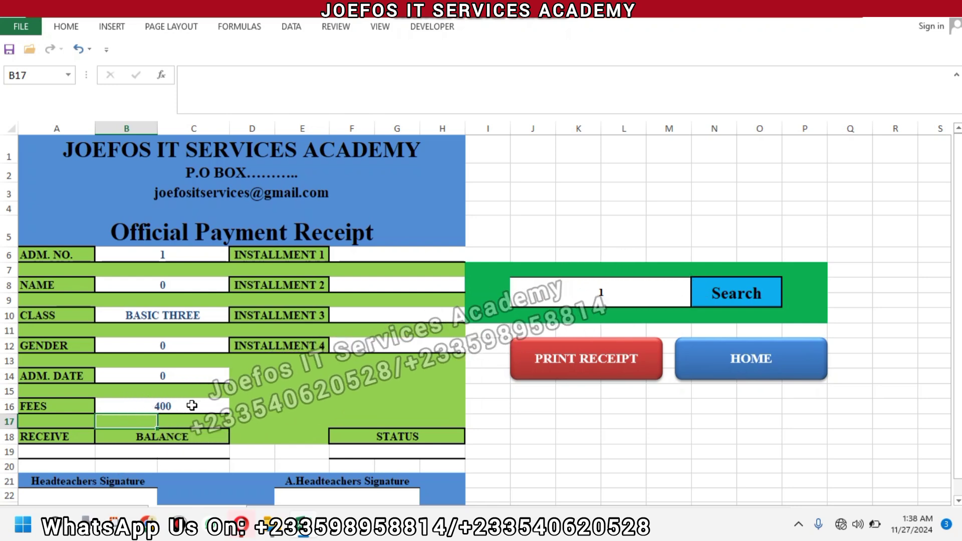
Enter =IFERROR(VLOOKUP(J8,FOOD,7,0),"") for INSTALLMENT 1 so it shows 50
click(192, 405)
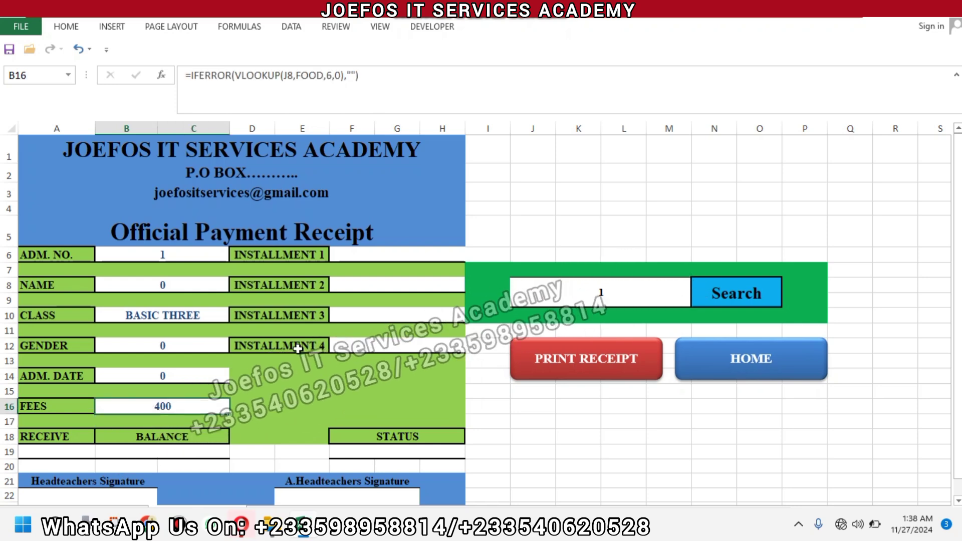
click(385, 252)
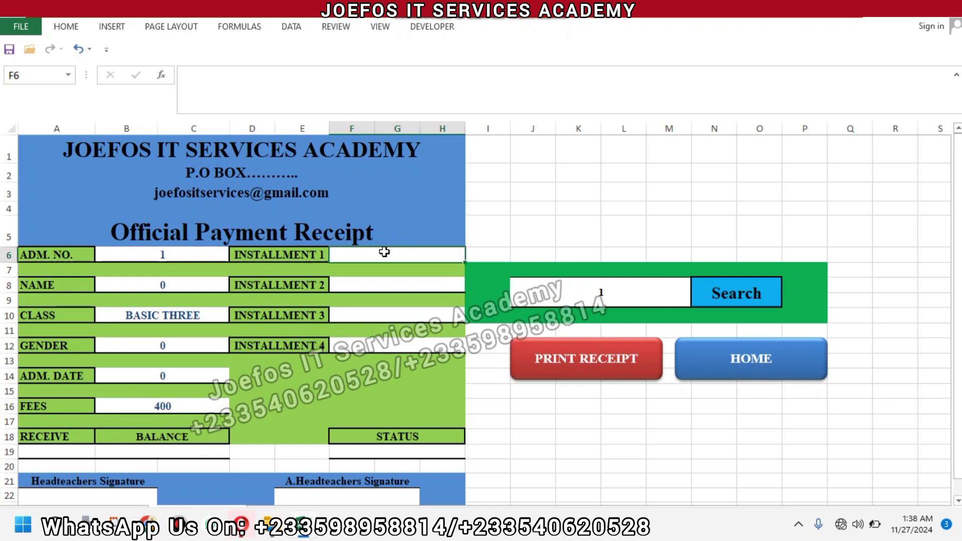
text(=)
text(IFERROR(VLOOKUP(J8,FOOD,1,0),""))
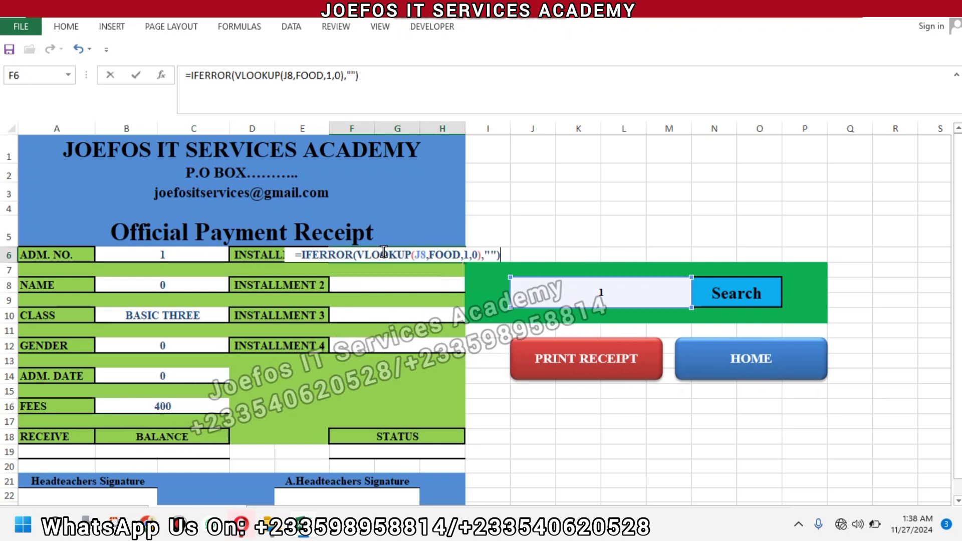
click(467, 254)
key(BackSpace)
text(7)
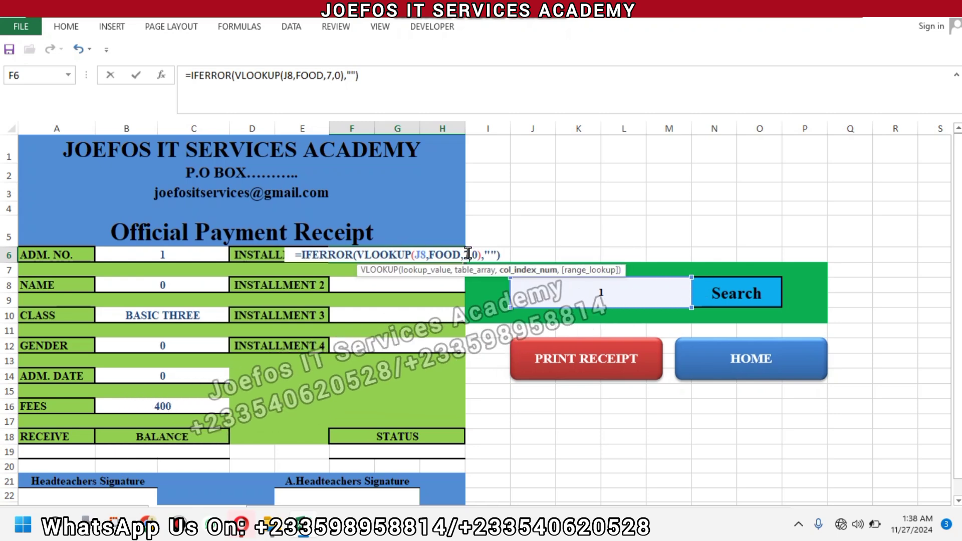
key(Return)
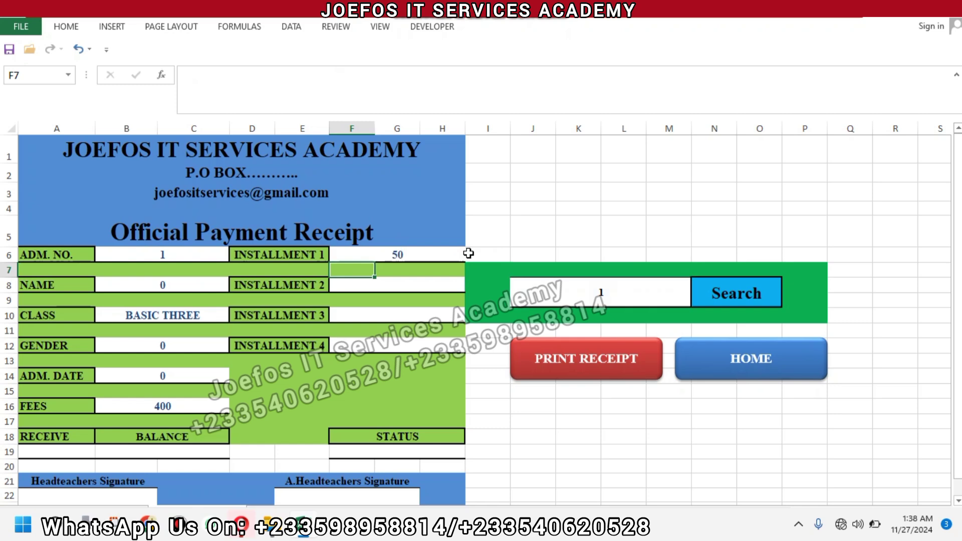
Enter =IFERROR(VLOOKUP(J8,FOOD,8,0),"") for INSTALLMENT 2 so it shows 100
click(375, 291)
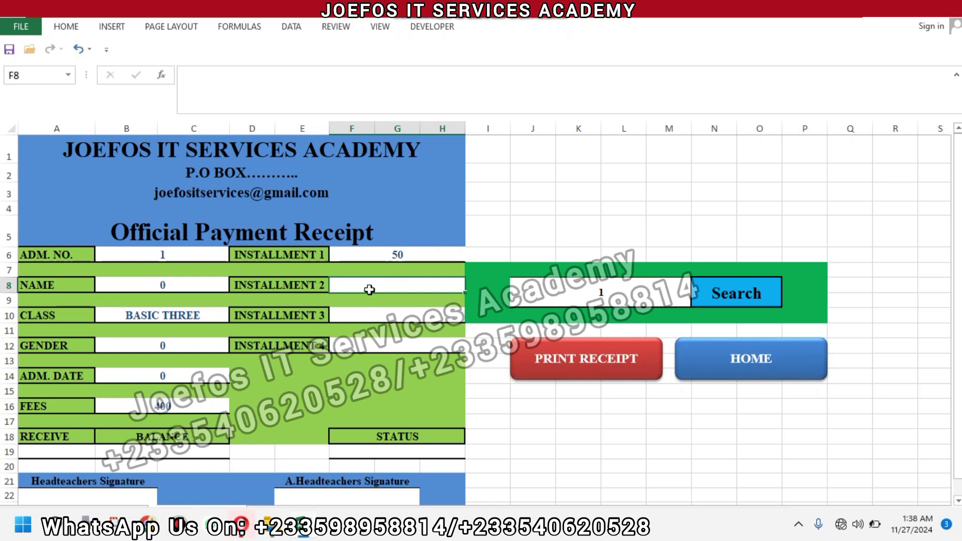
text(=)
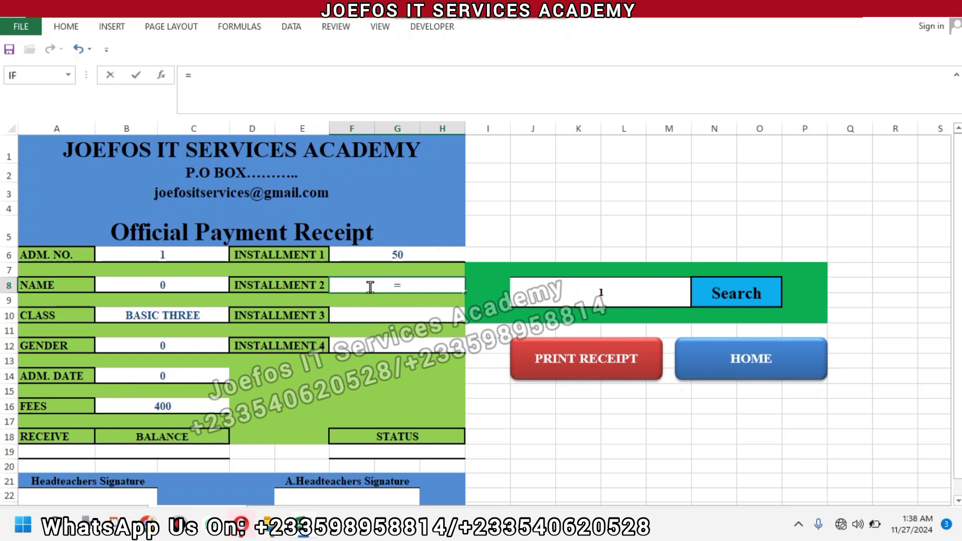
text(IFERROR(VLOOKUP(J8,FOOD,1,0),""))
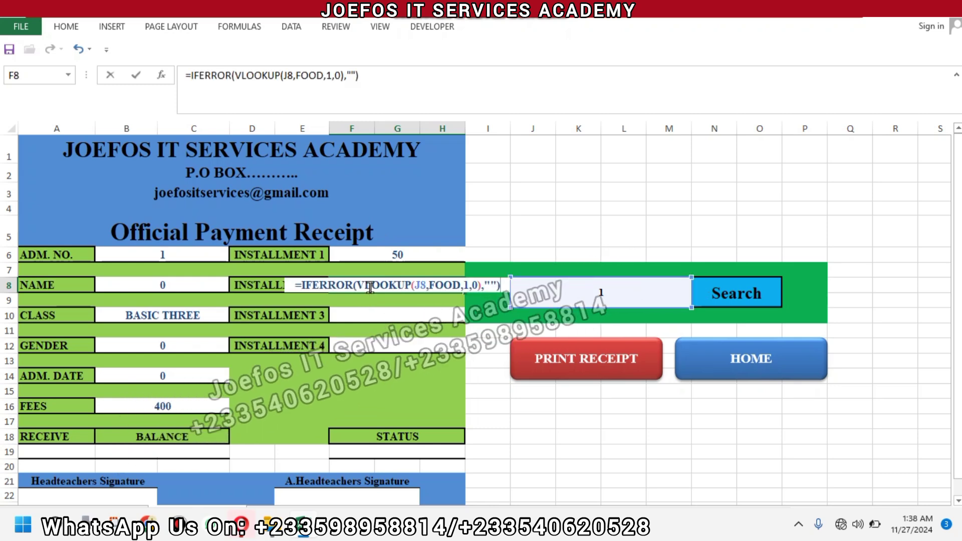
click(467, 285)
key(Delete)
text(8)
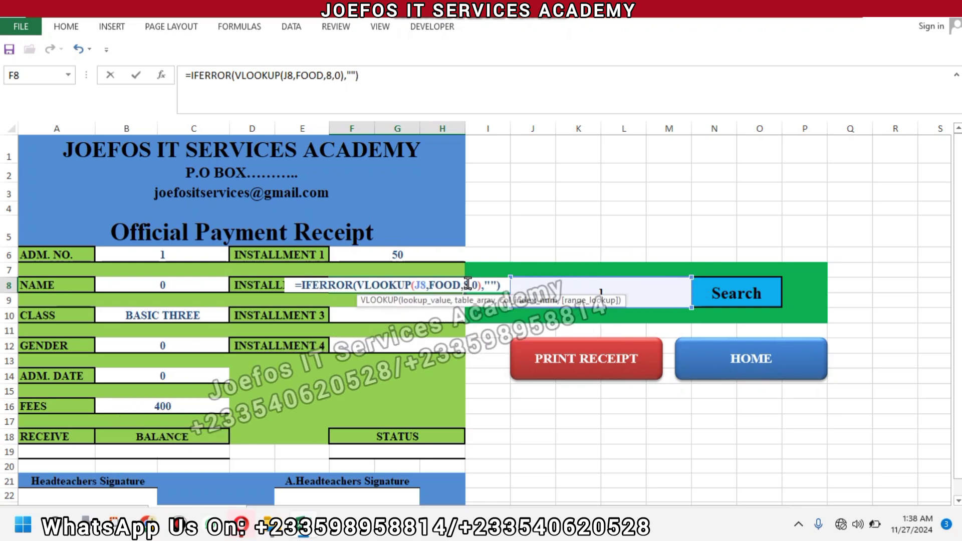
key(Return)
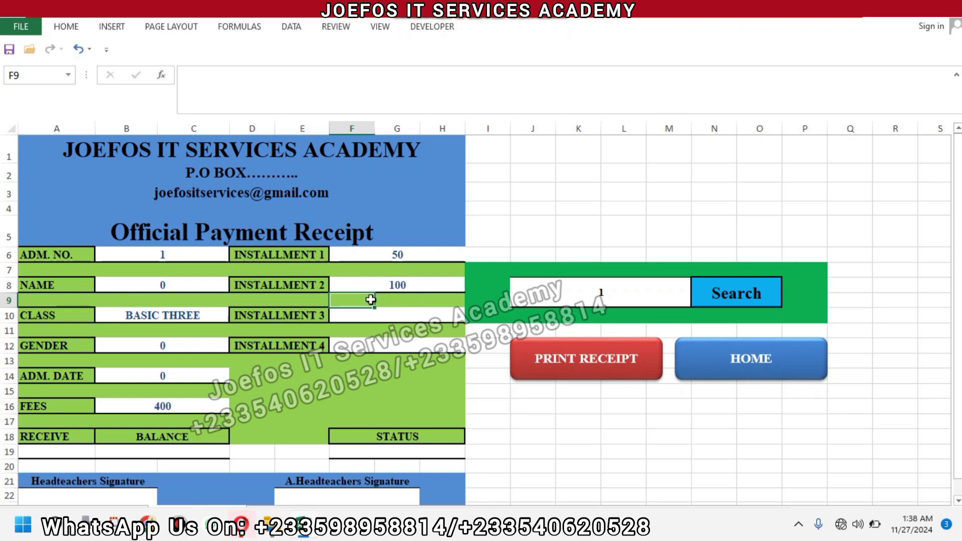
Enter =IFERROR(VLOOKUP(J8,FOOD,9,0),"") for INSTALLMENT 3 so it shows 50
click(397, 319)
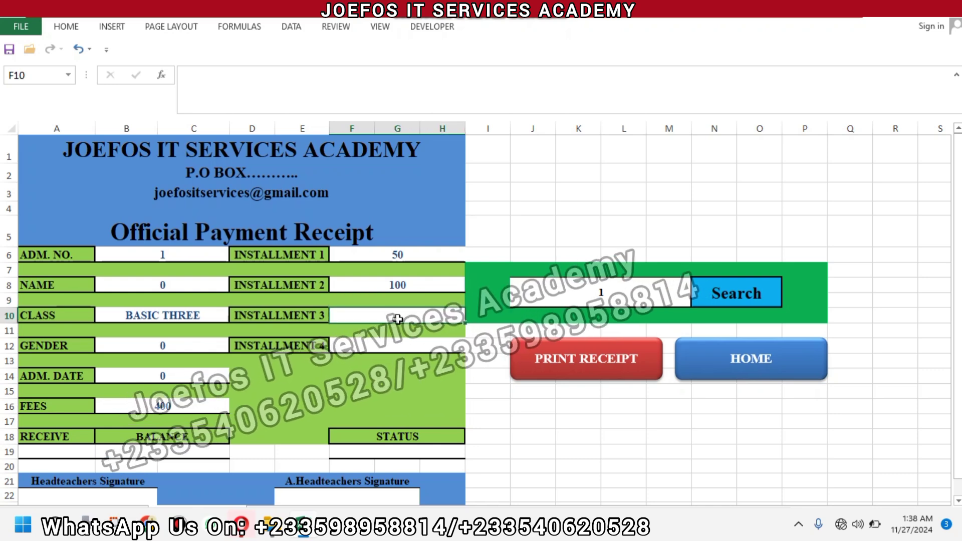
text(=)
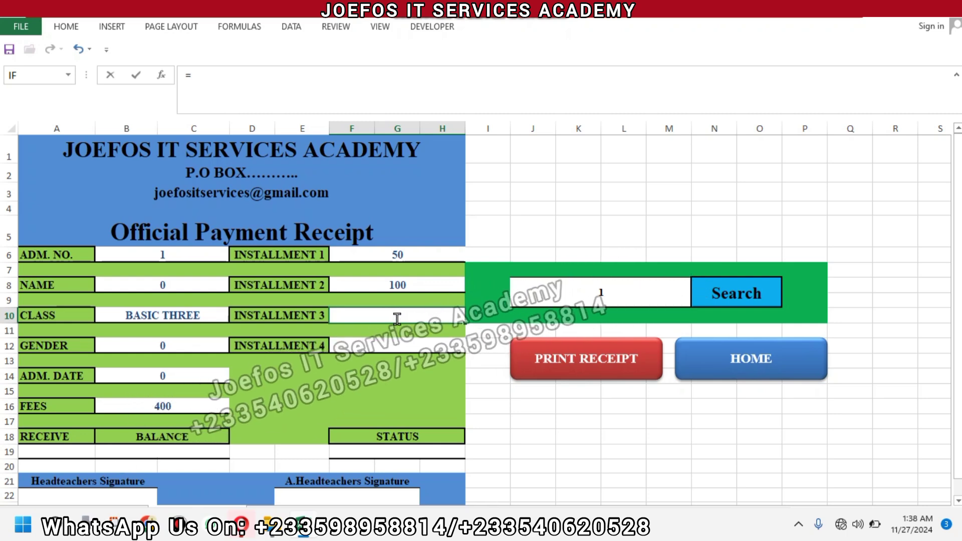
text(IFERROR(VLOOKUP(J8,FOOD,1,0),""))
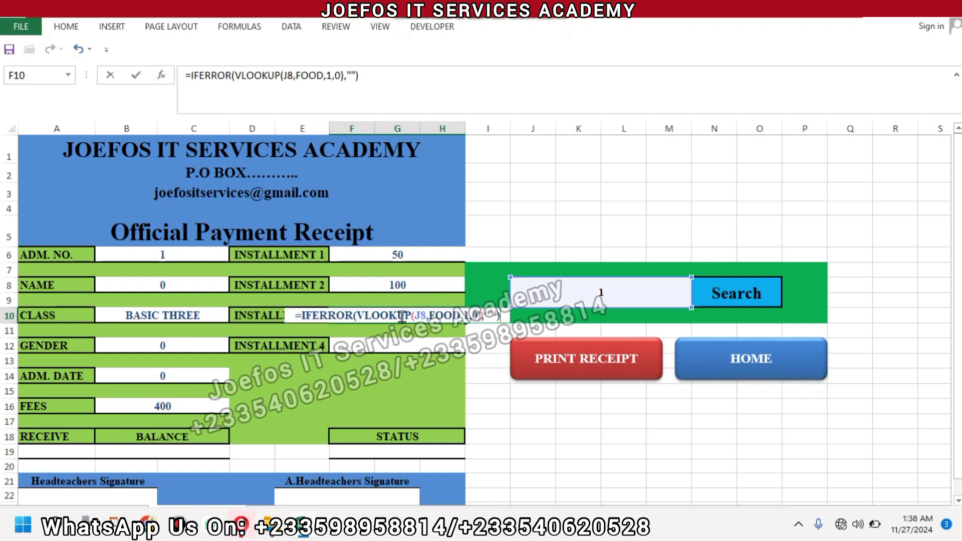
click(468, 318)
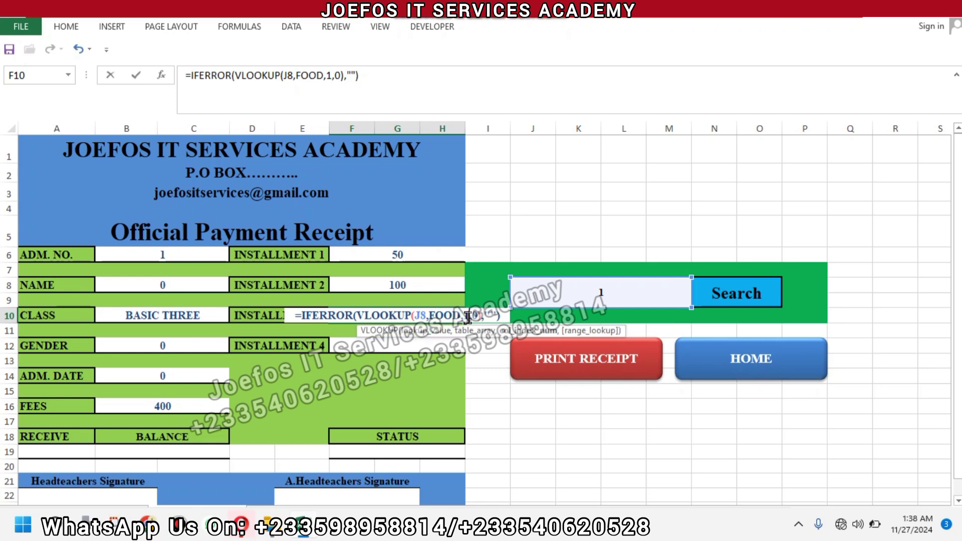
key(Delete)
text(9)
key(Return)
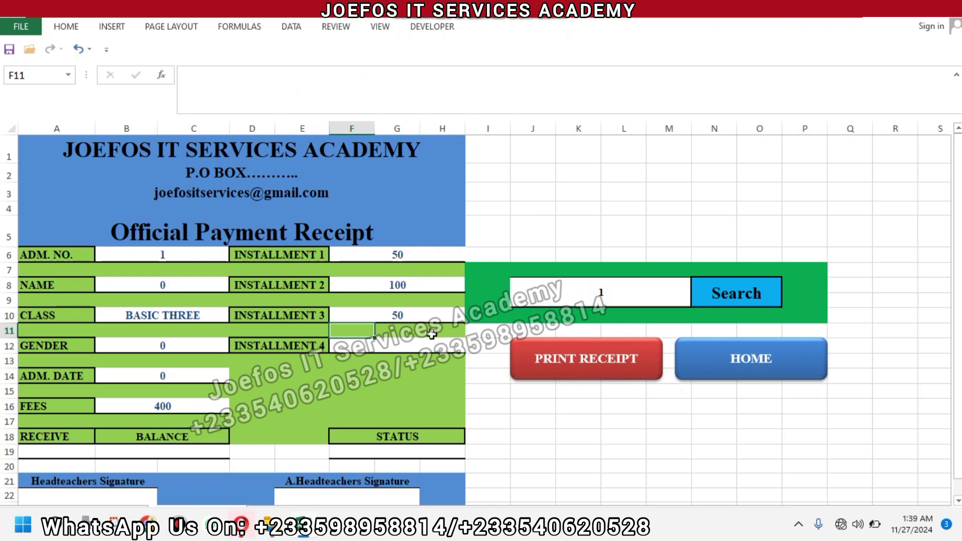
Enter =IFERROR(VLOOKUP(J8,FOOD,10,0),"") in F12 so it shows 200
click(403, 344)
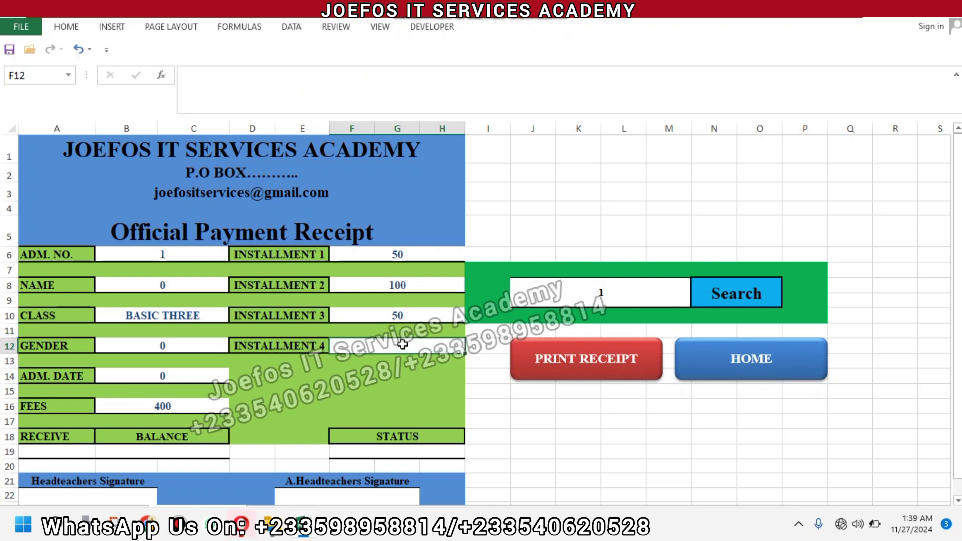
text(=)
text(IFERROR(VLOOKUP(J8,FOOD,1,0),""))
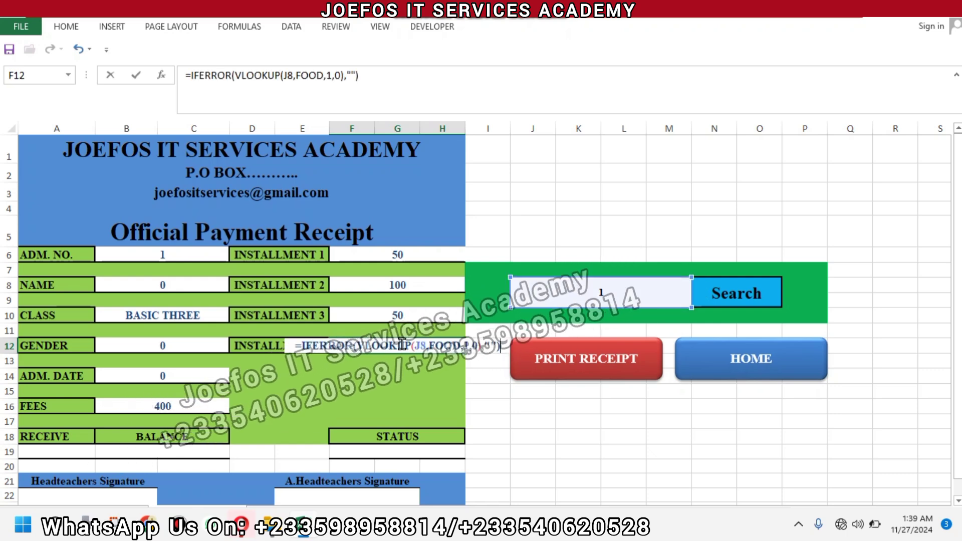
click(467, 343)
text(0)
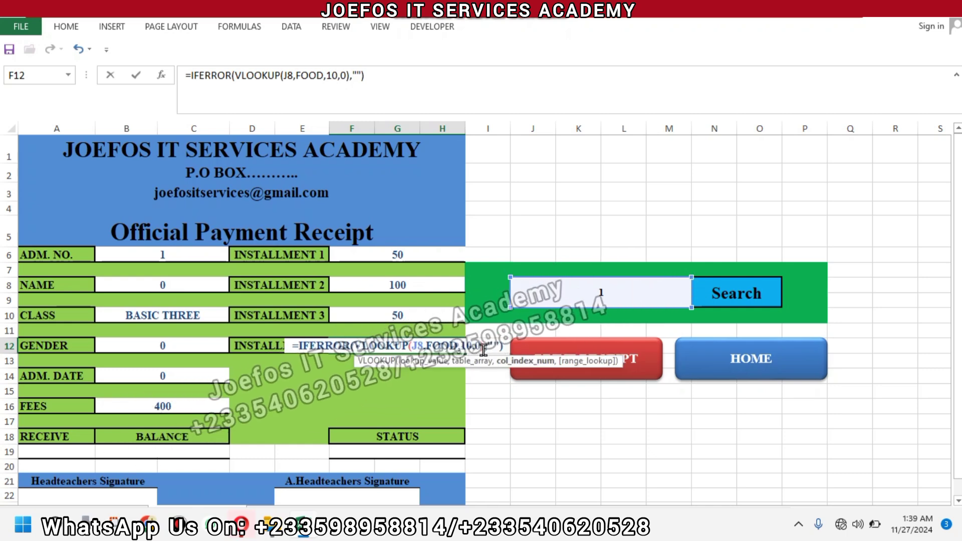
key(Return)
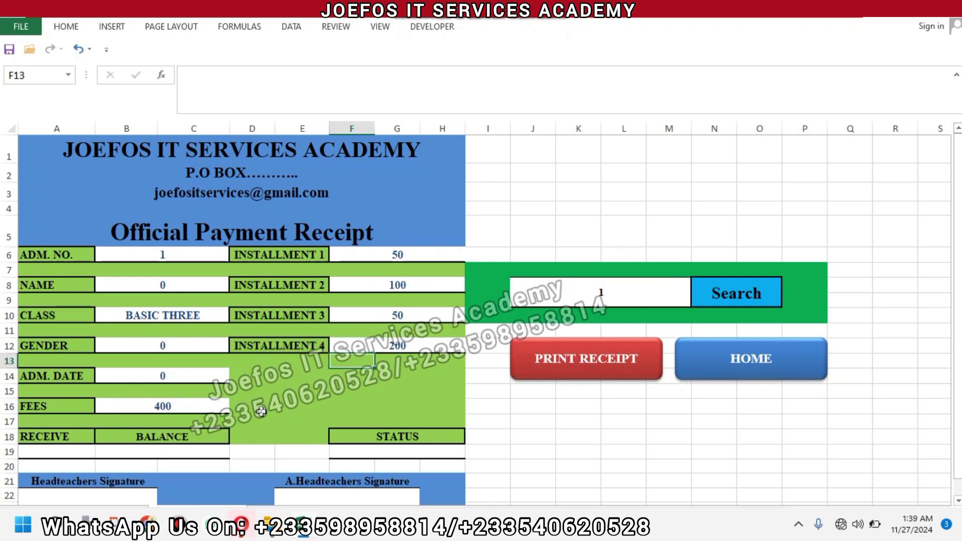
Put =IFERROR(VLOOKUP(J8,FOOD,11,0),"") in A19 so RECEIVE shows 400
click(48, 451)
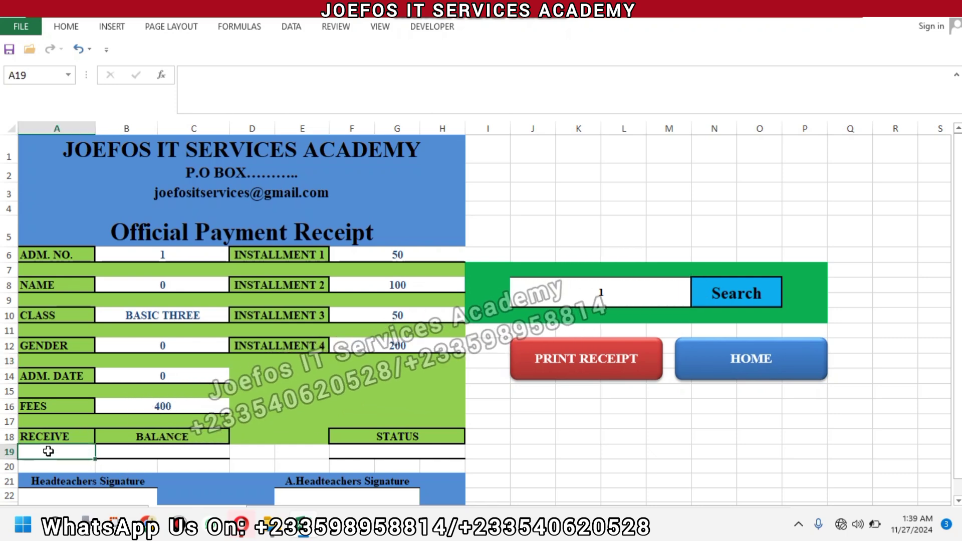
text(=)
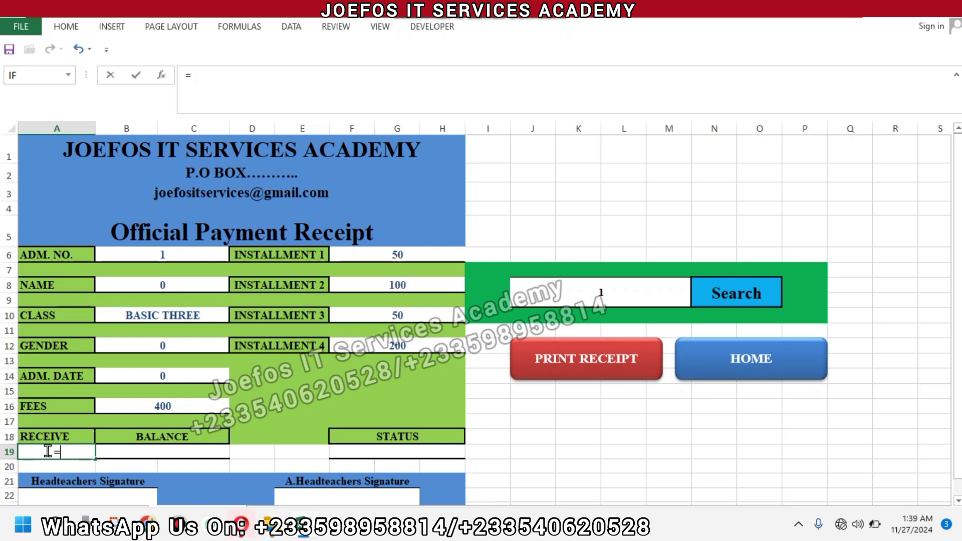
text(IFERROR(VLOOKUP(J8,FOOD,1,0),""))
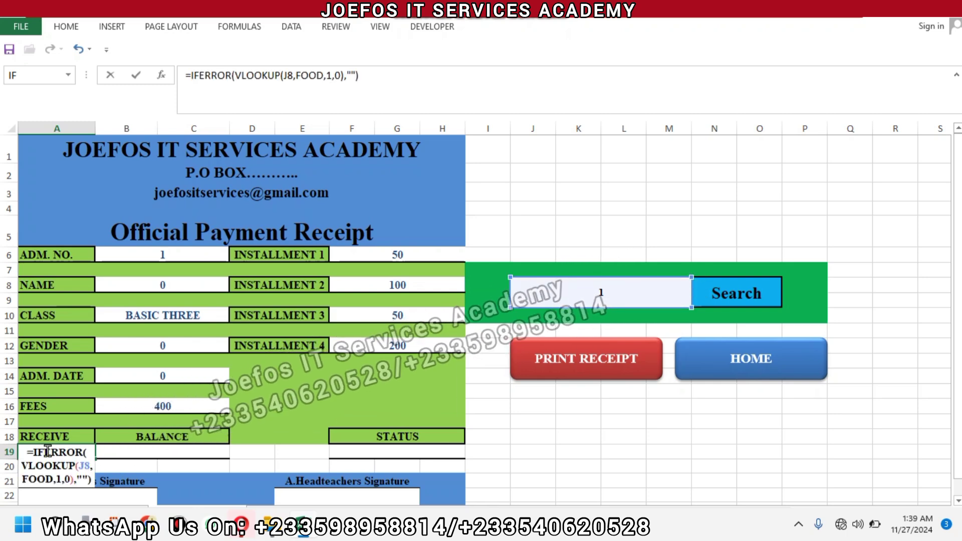
click(59, 479)
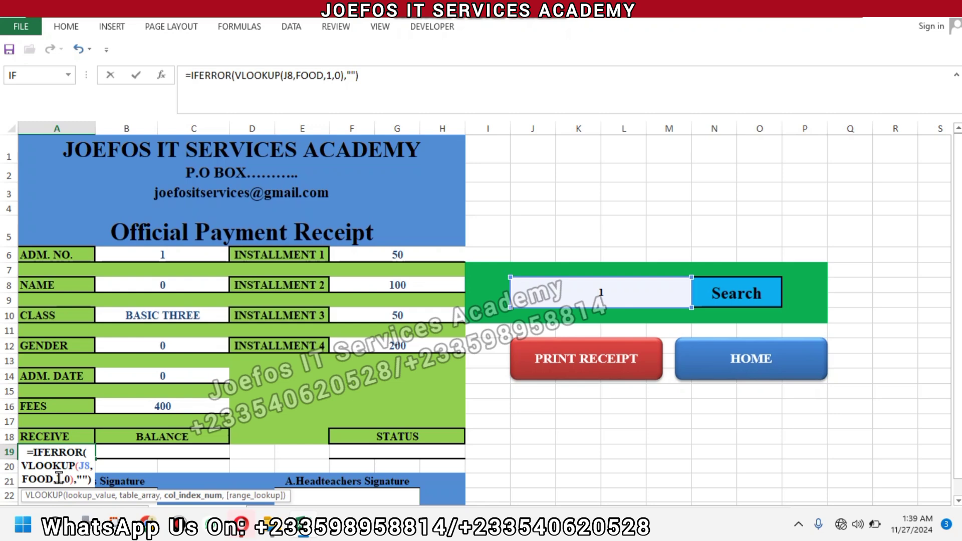
text(1)
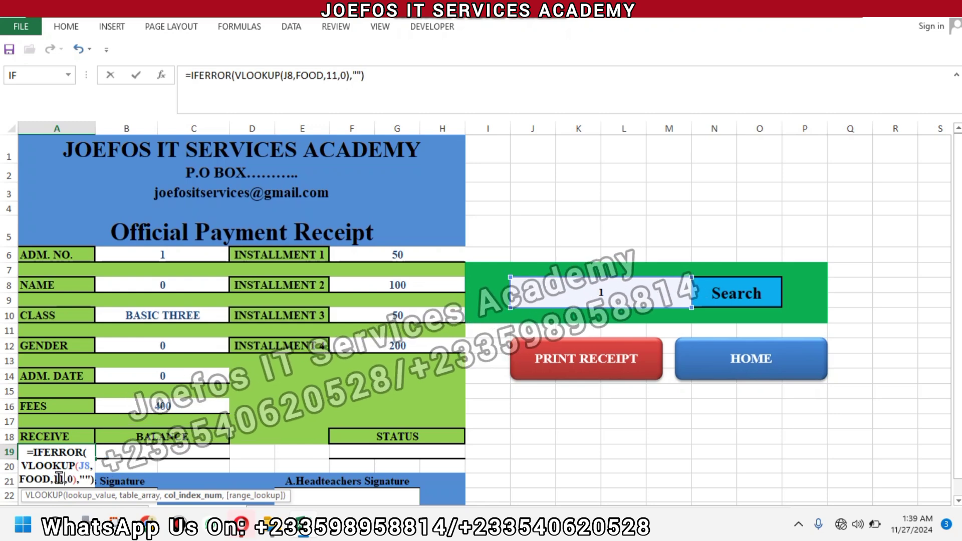
key(Return)
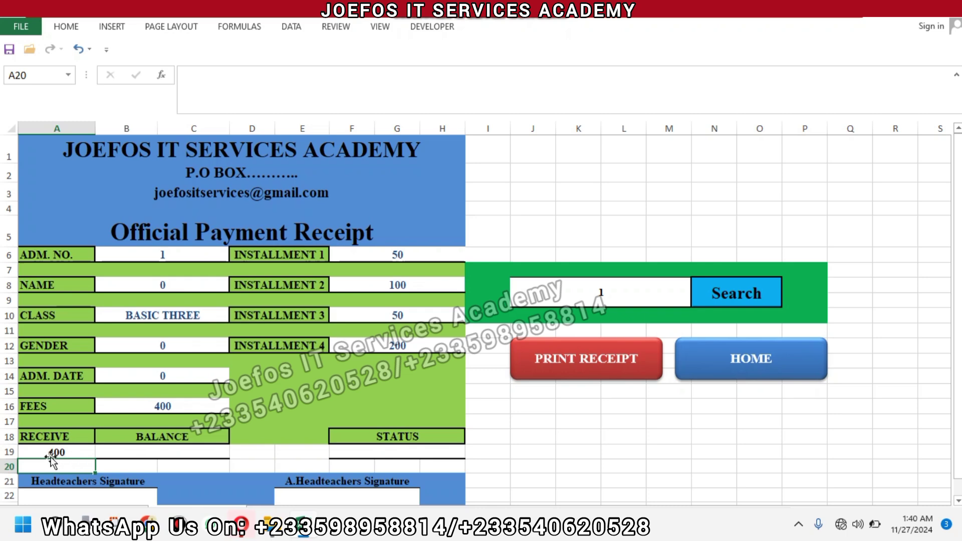
Put =IFERROR(VLOOKUP(J8,FOOD,12,0),"") in B19 so BALANCE shows 0
click(122, 451)
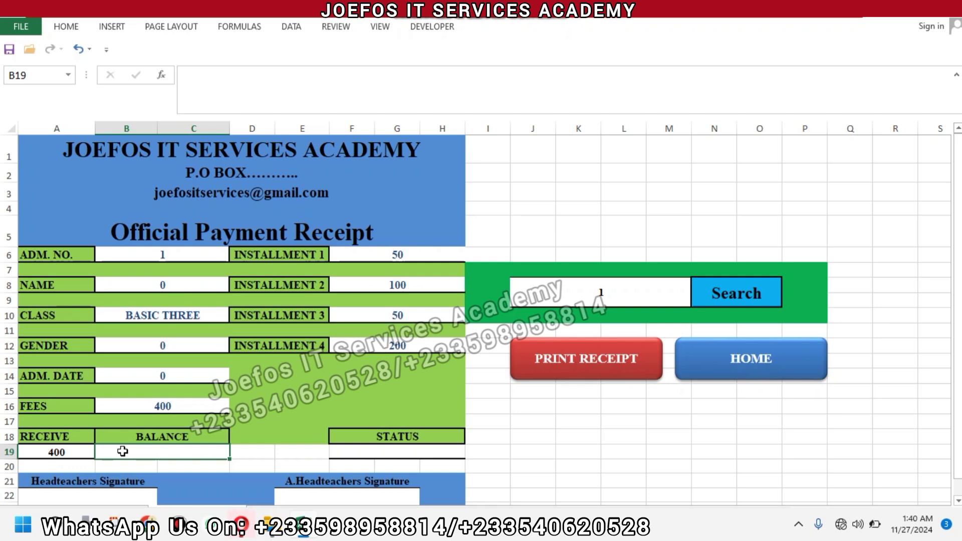
text(=)
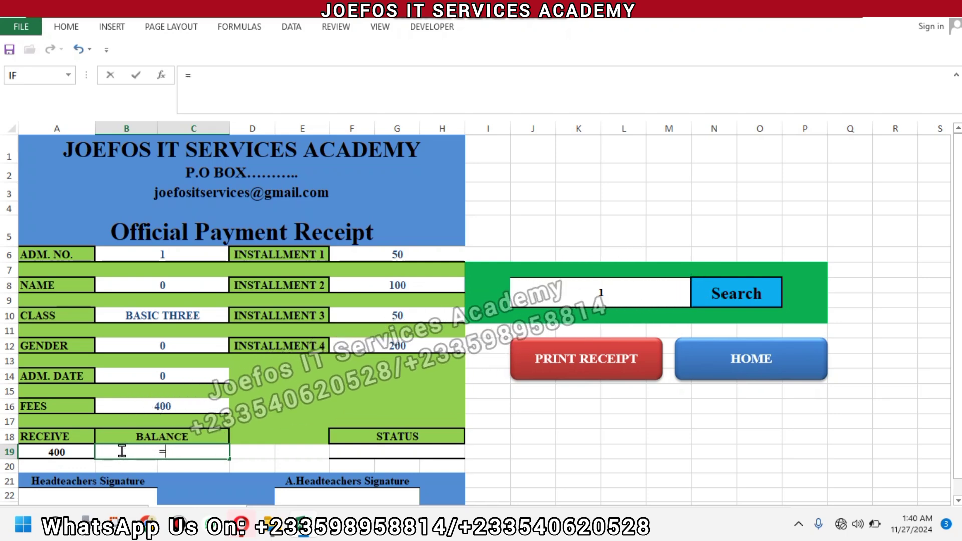
text(IFERROR(VLOOKUP(J8,FOOD,1,0),""))
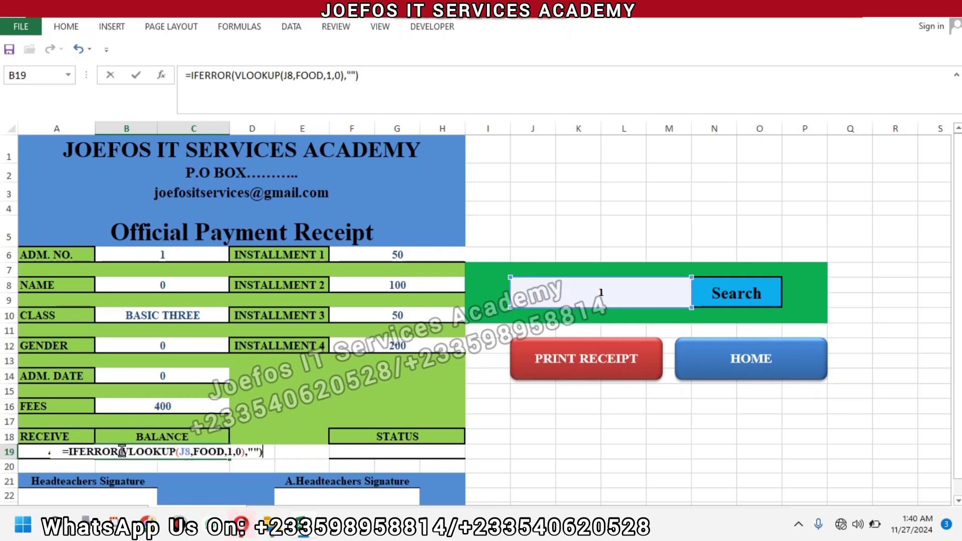
click(232, 453)
text(2)
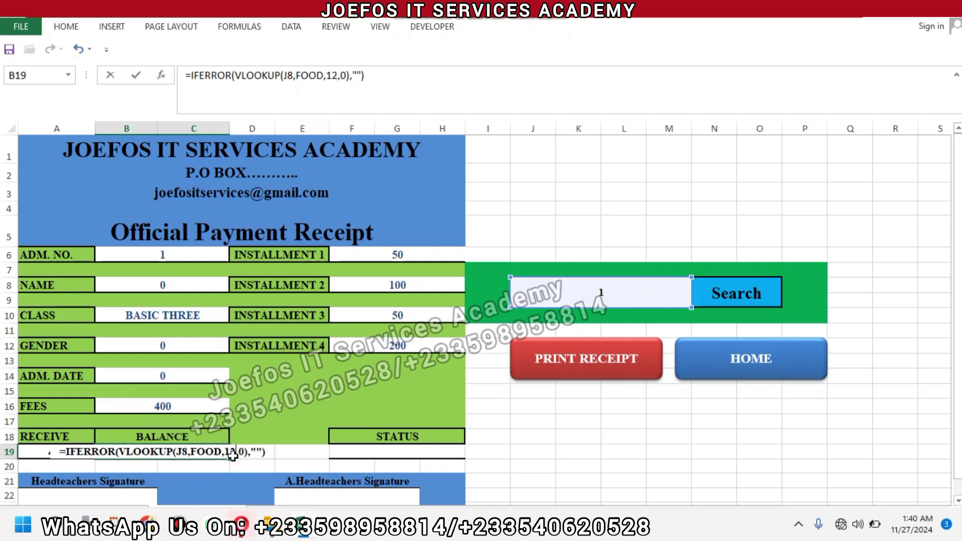
key(Return)
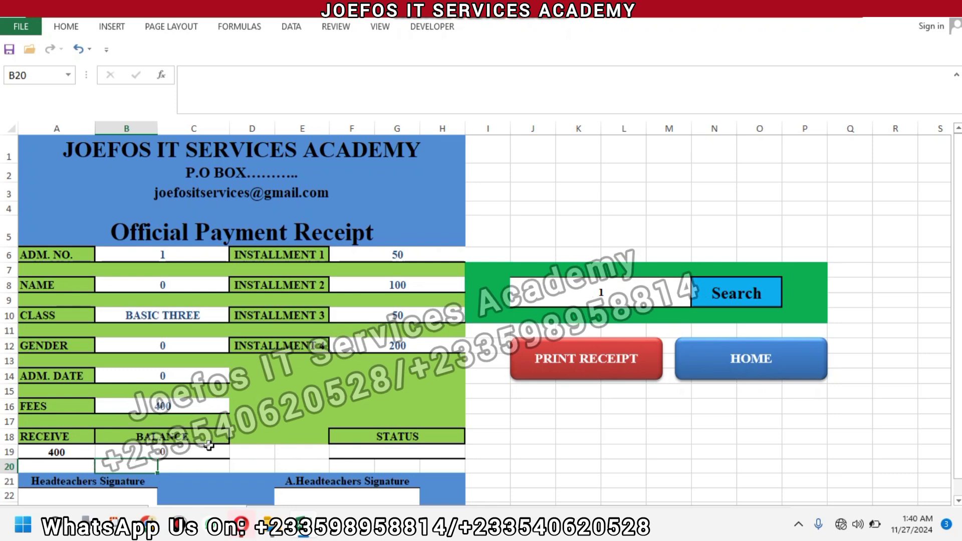
click(352, 453)
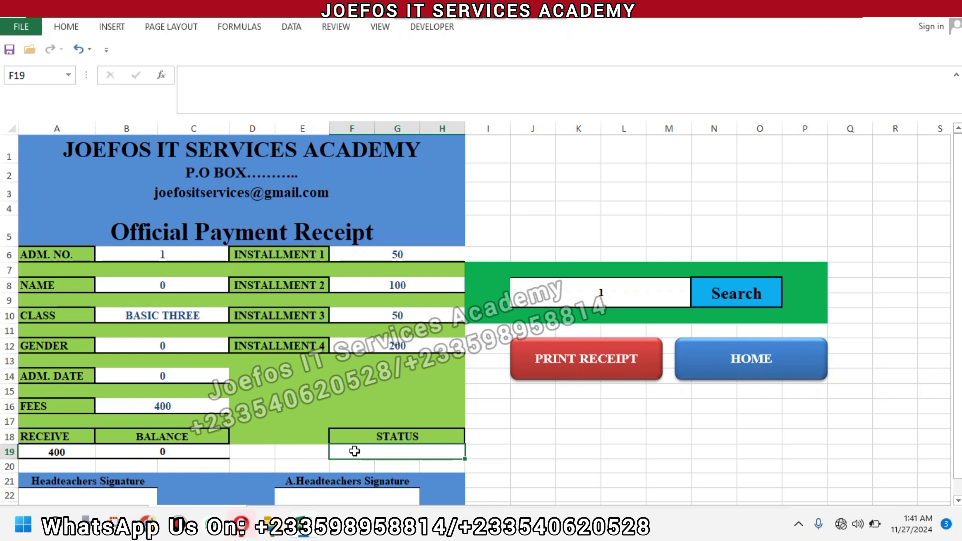
Put =IFERROR(VLOOKUP(J8,FOOD,13,0),"") in F19 so STATUS shows COMPLETED
text(=)
text(IFERROR(VLOOKUP(J8,FOOD,1,0),""))
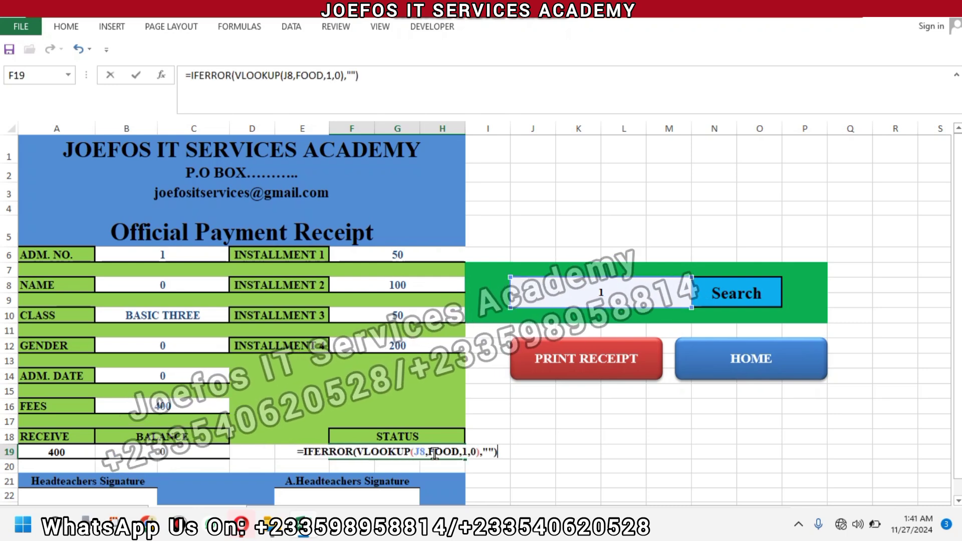
click(465, 455)
text(3)
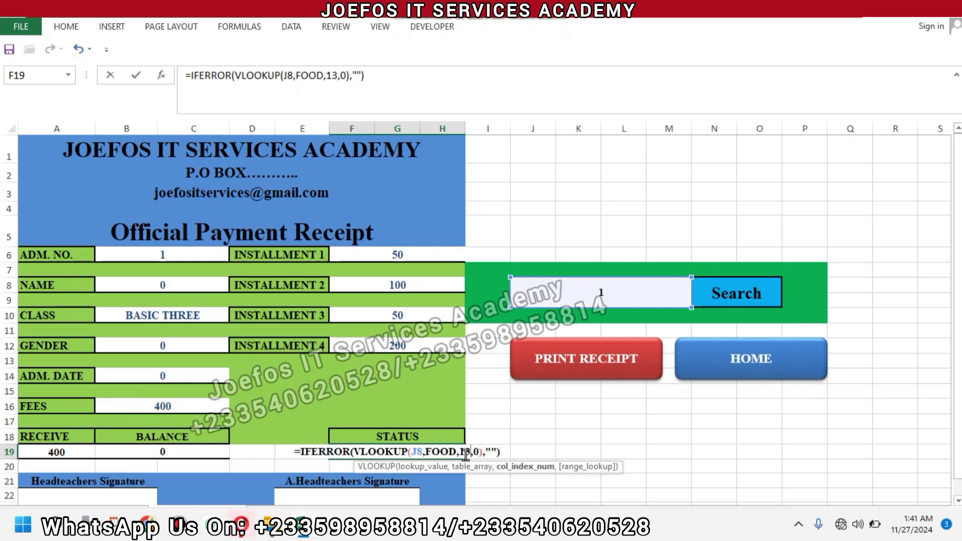
key(Return)
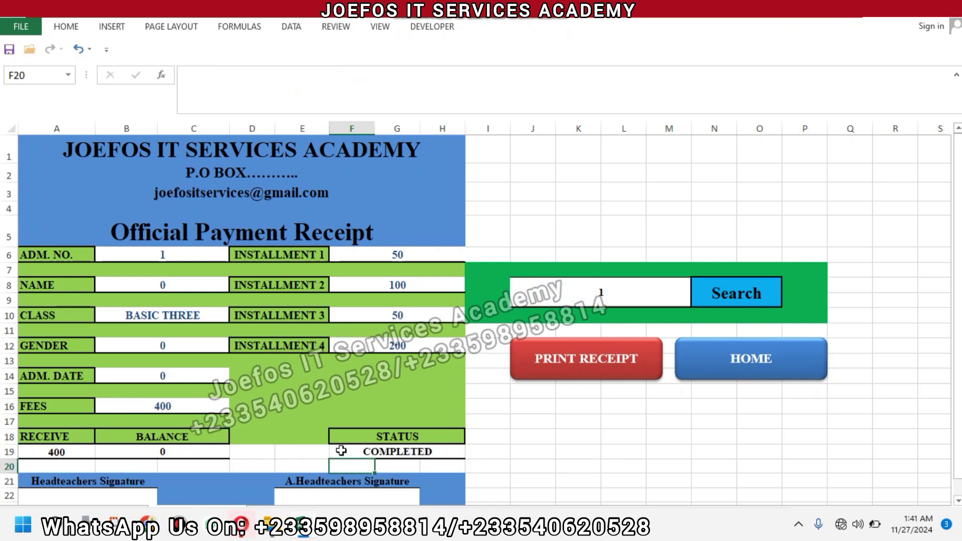